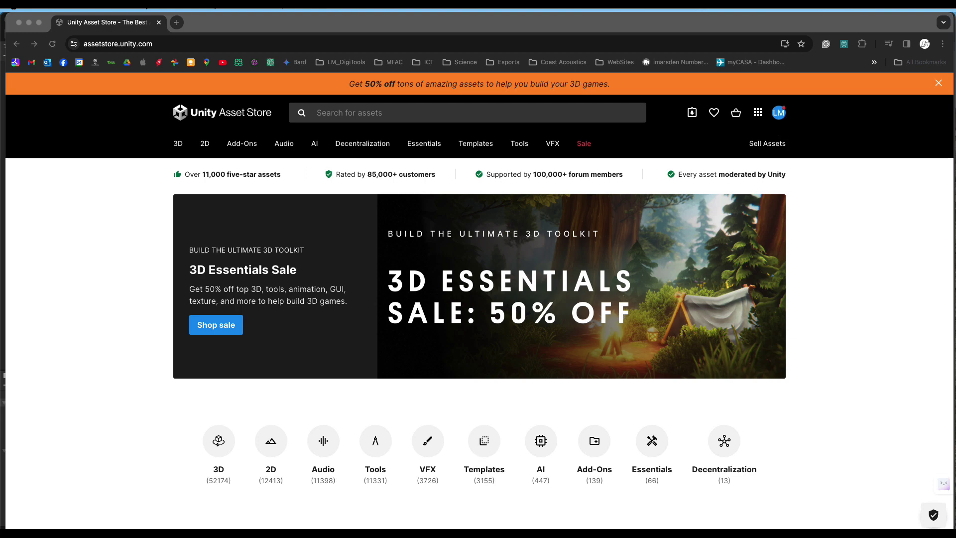
Switch from the browser to the Unity editor showing the 03FPS_ObstaclePlatform Sandbox scene.
key(super+Tab)
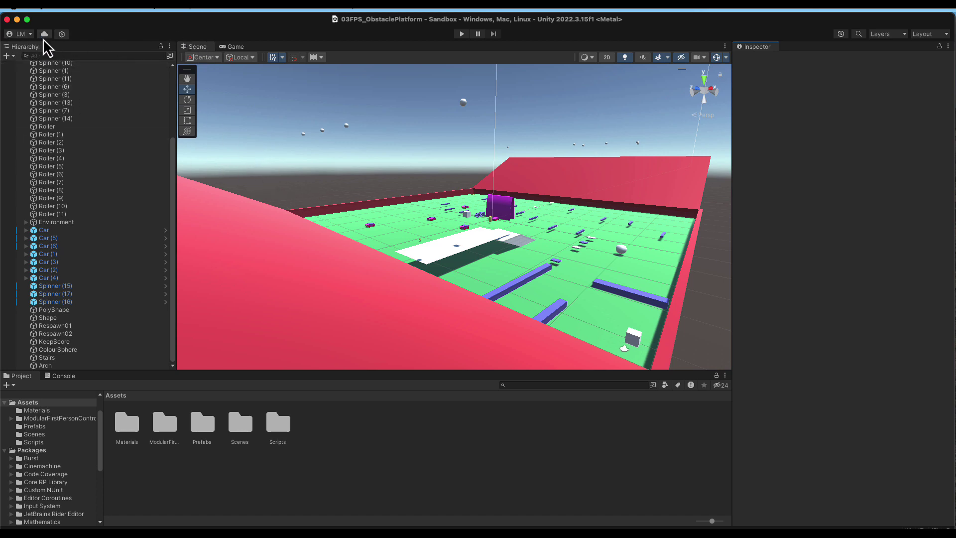
Return to the Unity Asset Store home page in Chrome using the editor's Asset Store shortcut.
click(28, 37)
click(70, 78)
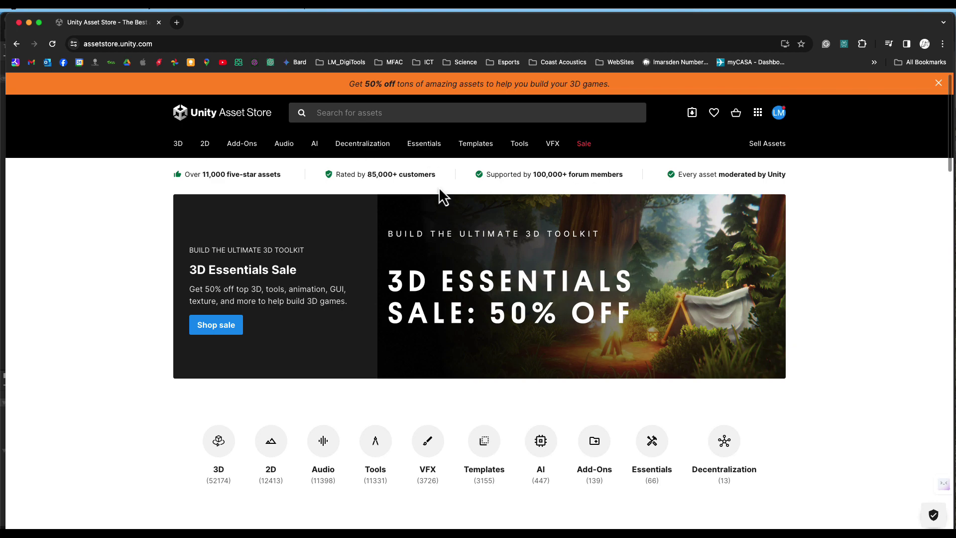
Rerun the 'low polly gems' search and filter to Free Assets, leaving six results.
click(395, 114)
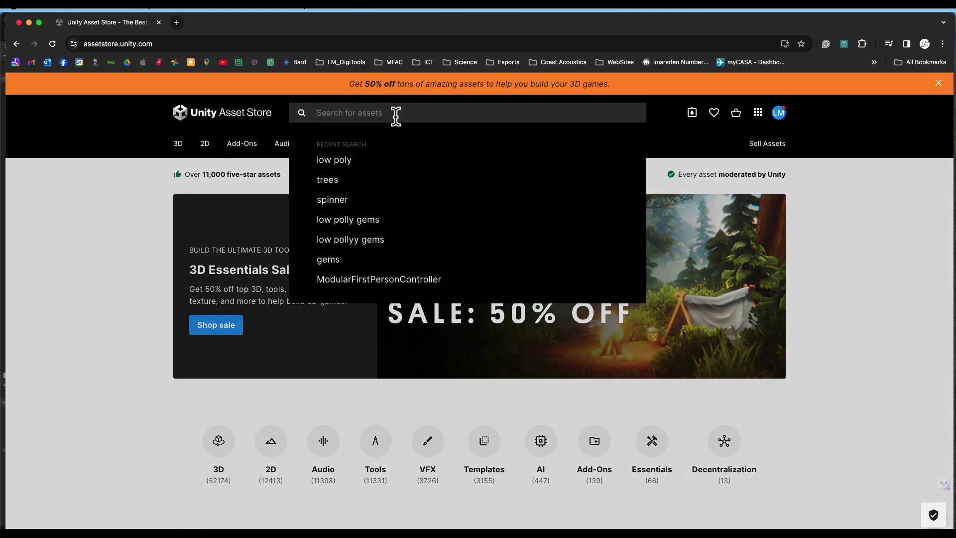
click(386, 222)
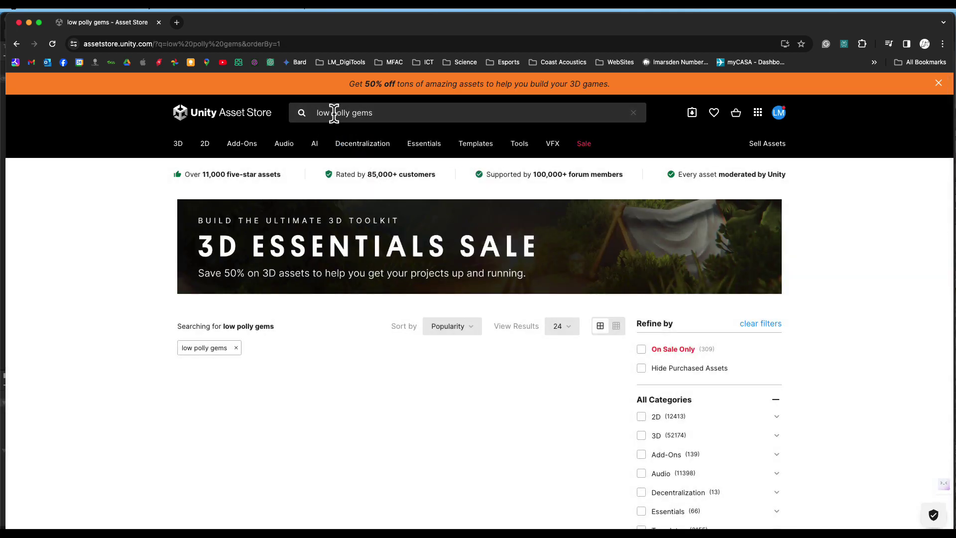
scroll(345, 437, down, 5)
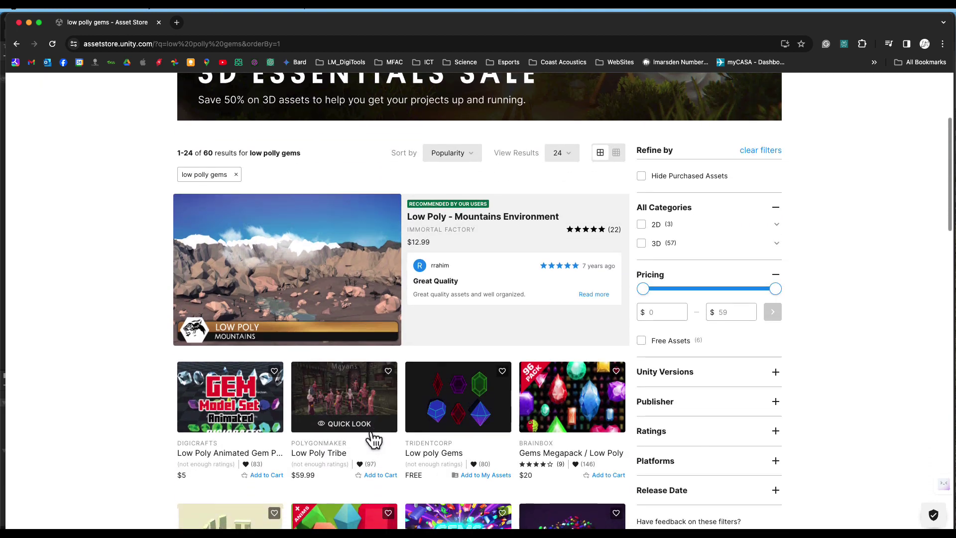
scroll(371, 433, up, 2)
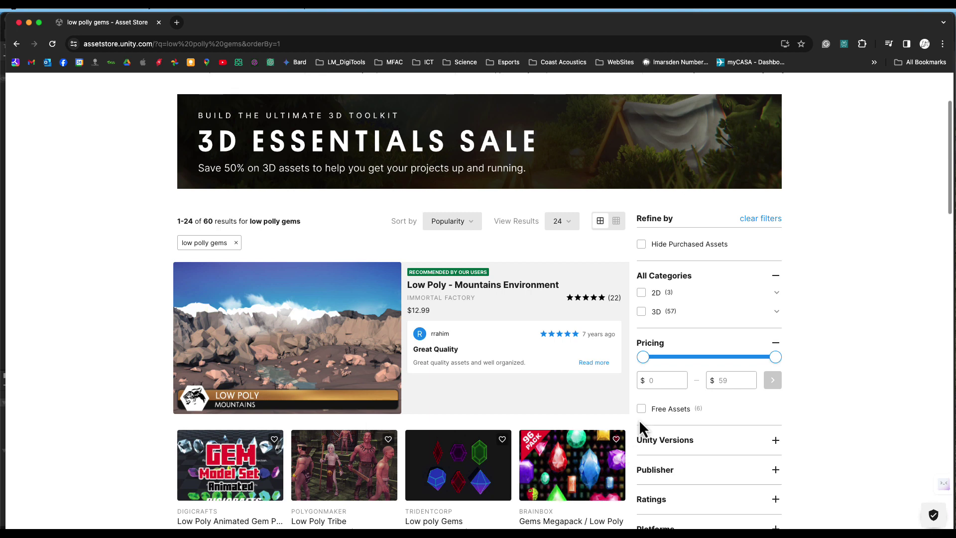
click(641, 410)
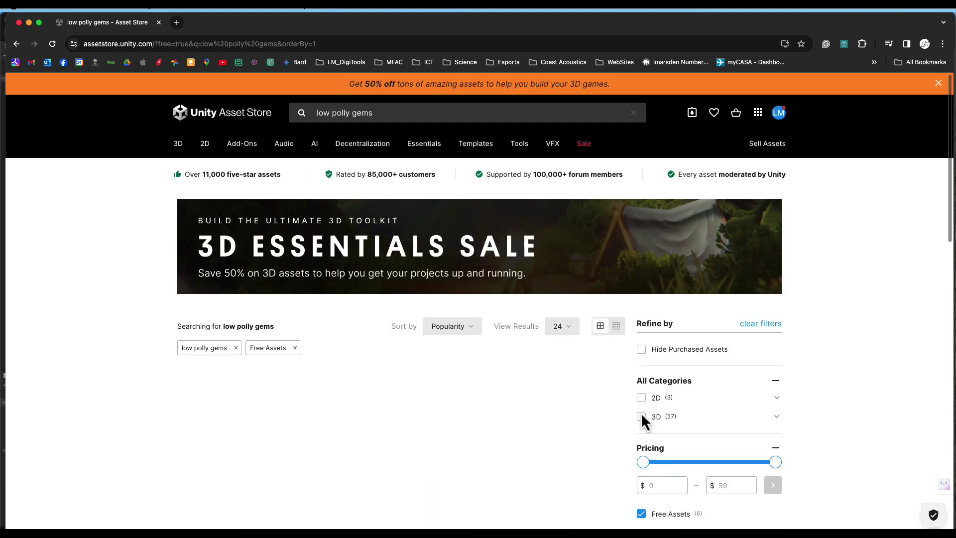
scroll(542, 391, down, 3)
scroll(544, 397, down, 1)
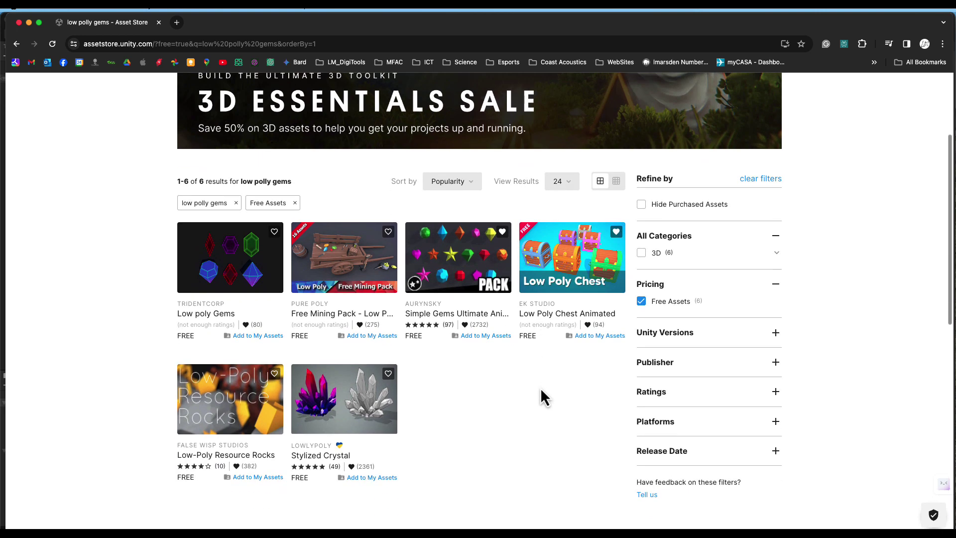
Open the Simple Gems Ultimate Animated Customizable Pack, add it to My Assets and accept the terms.
click(462, 266)
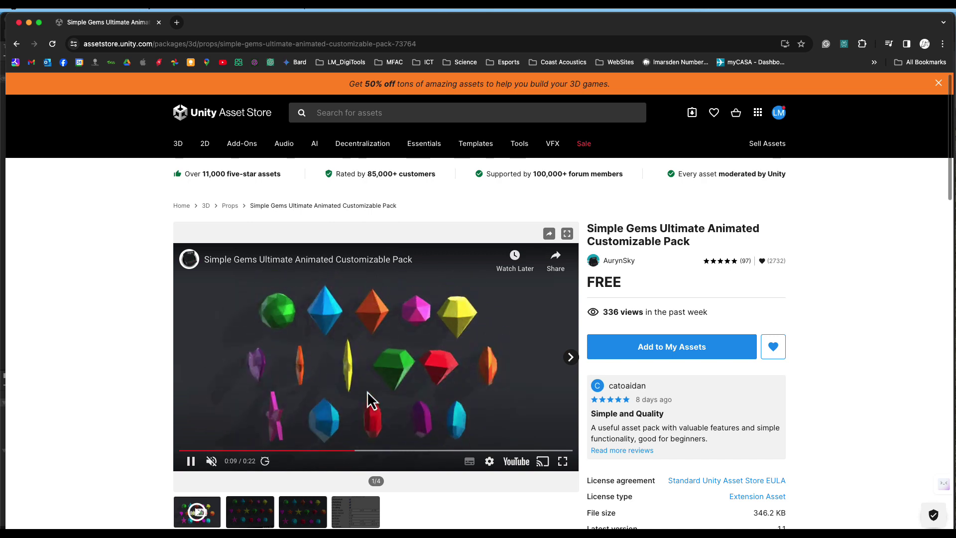
click(653, 358)
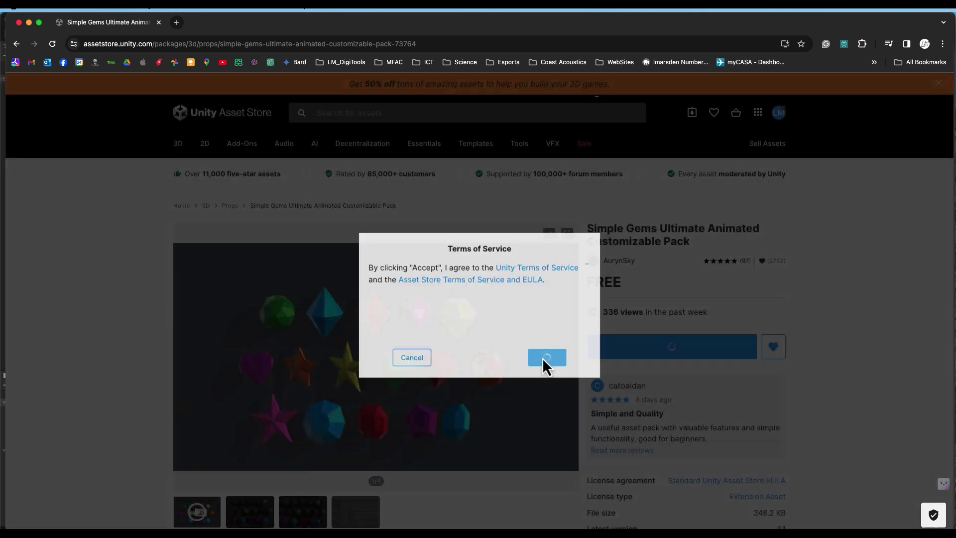
click(544, 358)
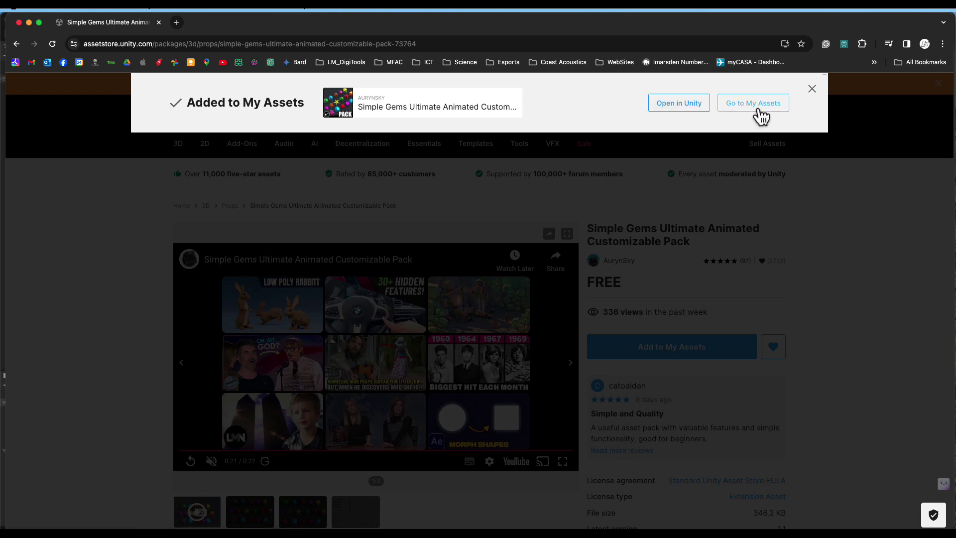
Open the pack in Package Manager under My Assets, download it and start the import.
click(676, 109)
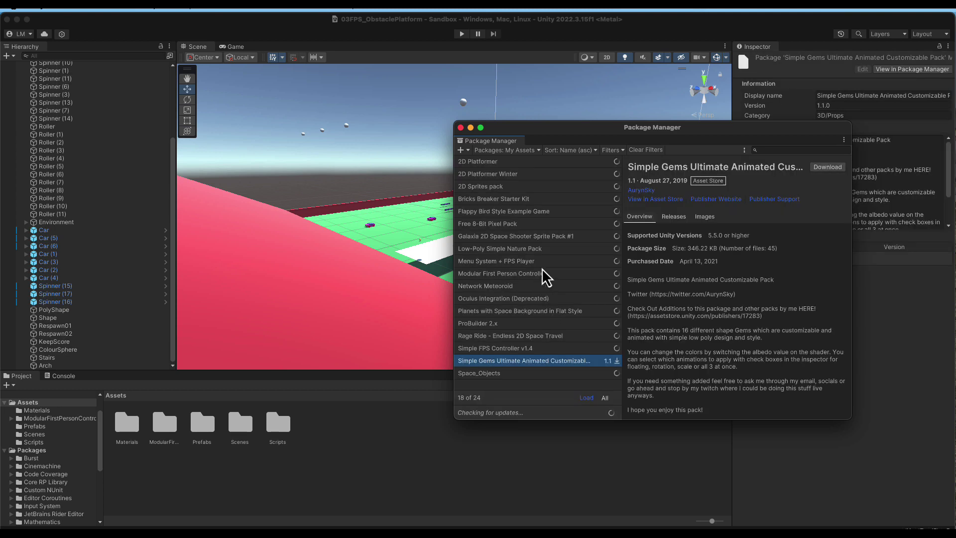
click(531, 153)
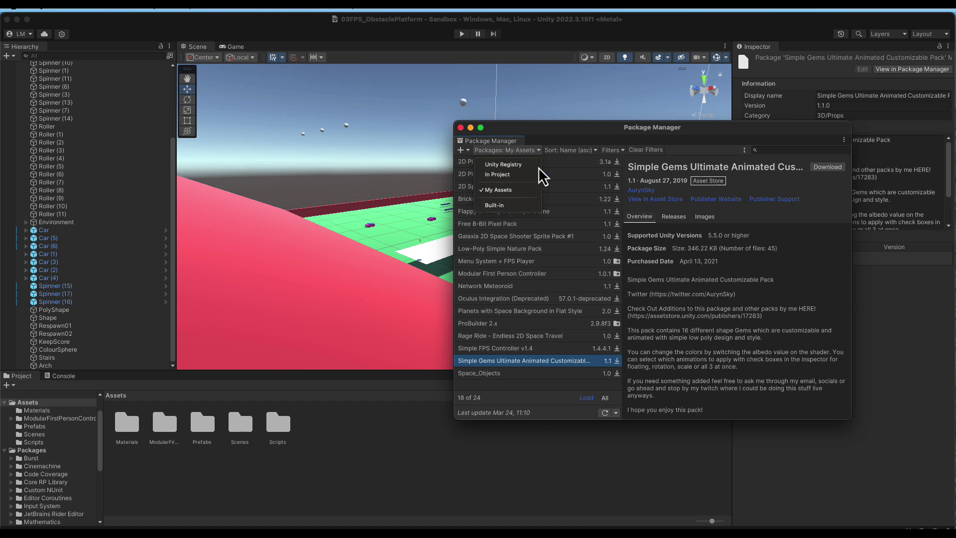
click(551, 134)
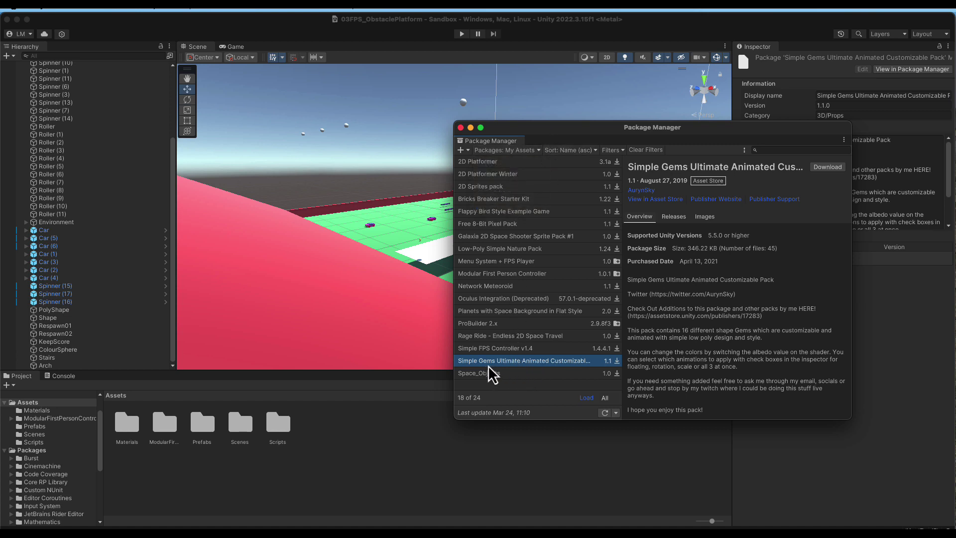
click(820, 170)
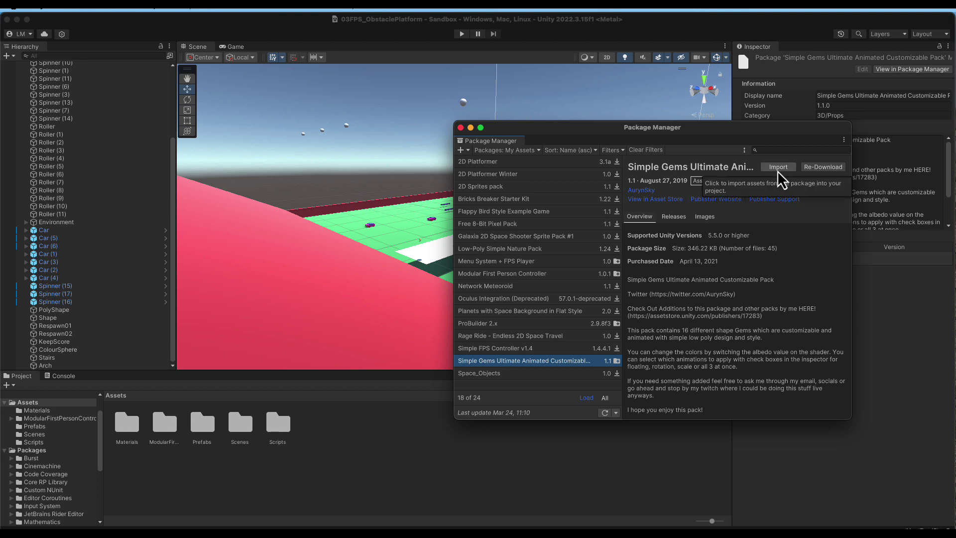
click(777, 170)
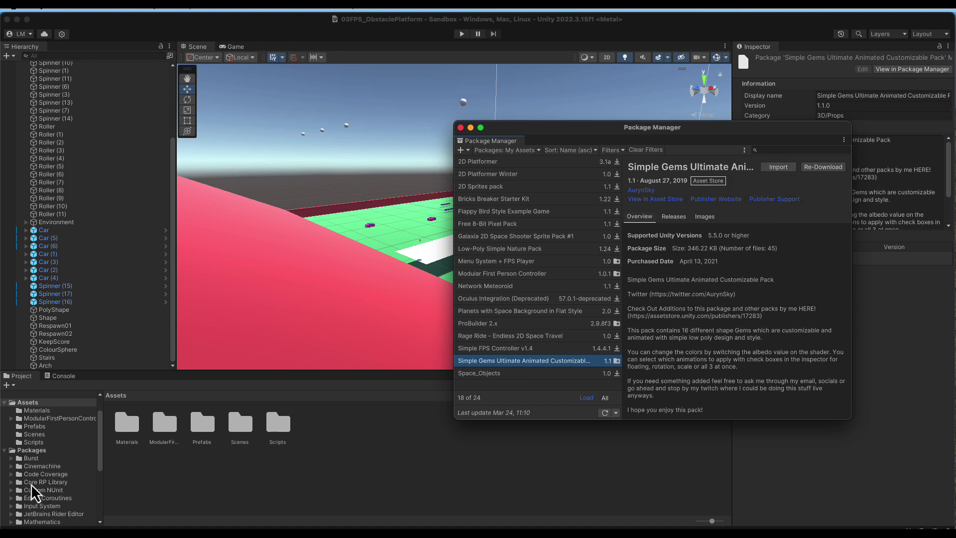
scroll(44, 474, up, 2)
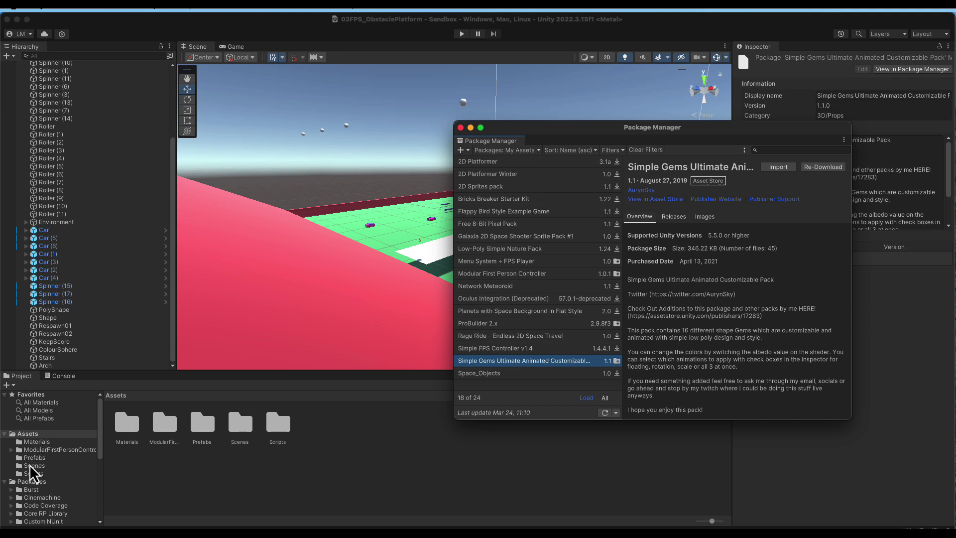
scroll(31, 470, down, 2)
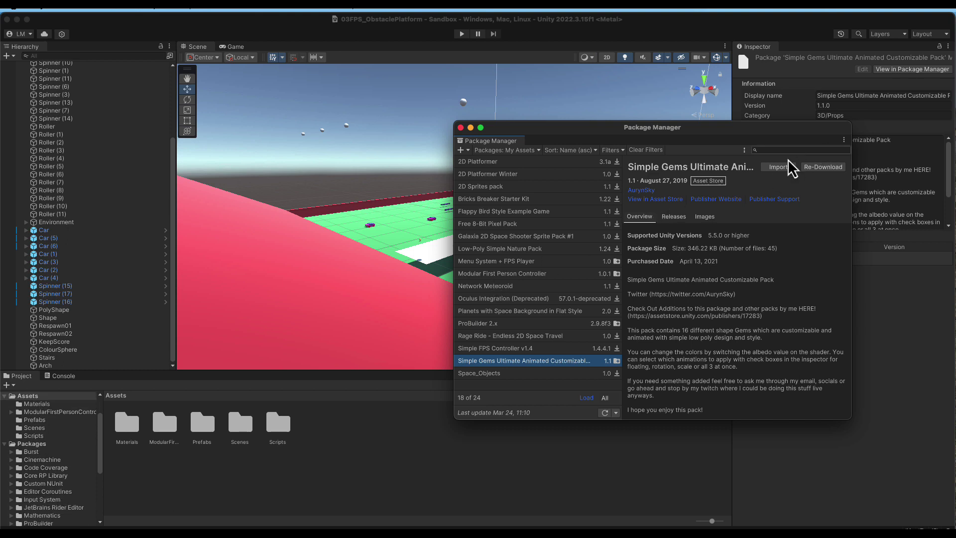
Open the Simple Gems import options and enlarge the file list to review its contents.
click(772, 169)
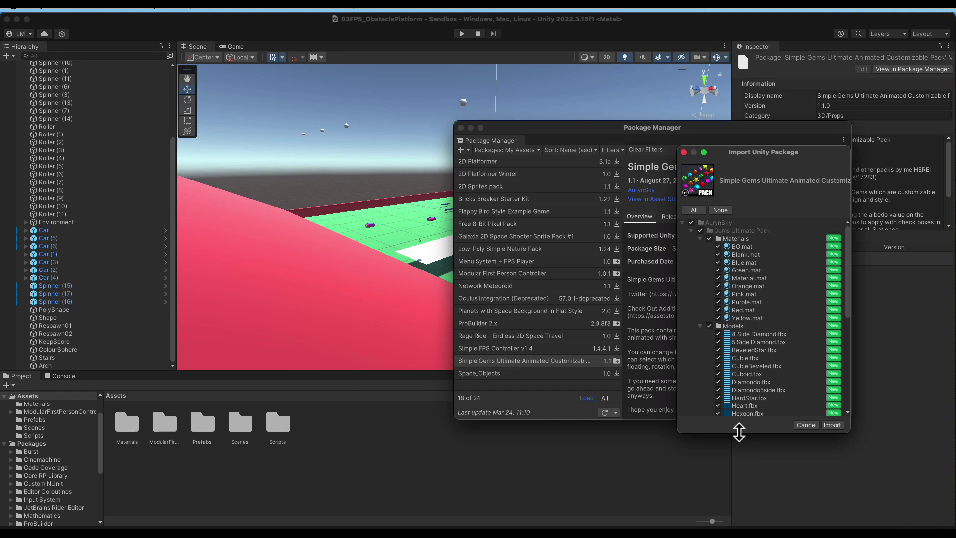
drag(738, 433, 736, 492)
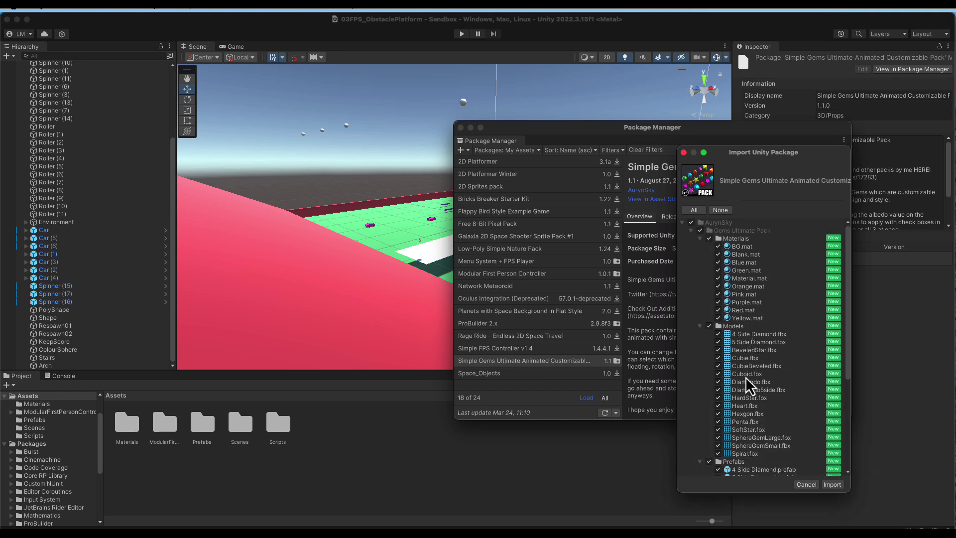
scroll(745, 376, down, 5)
scroll(745, 377, down, 5)
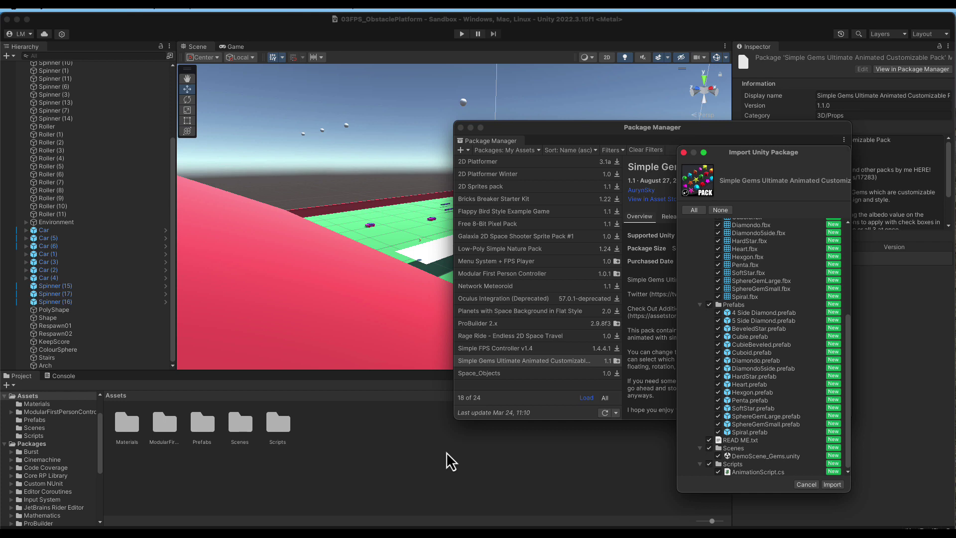
Uncheck the Scripts and Scenes folders, keeping READ ME, materials, models and prefabs selected.
click(709, 464)
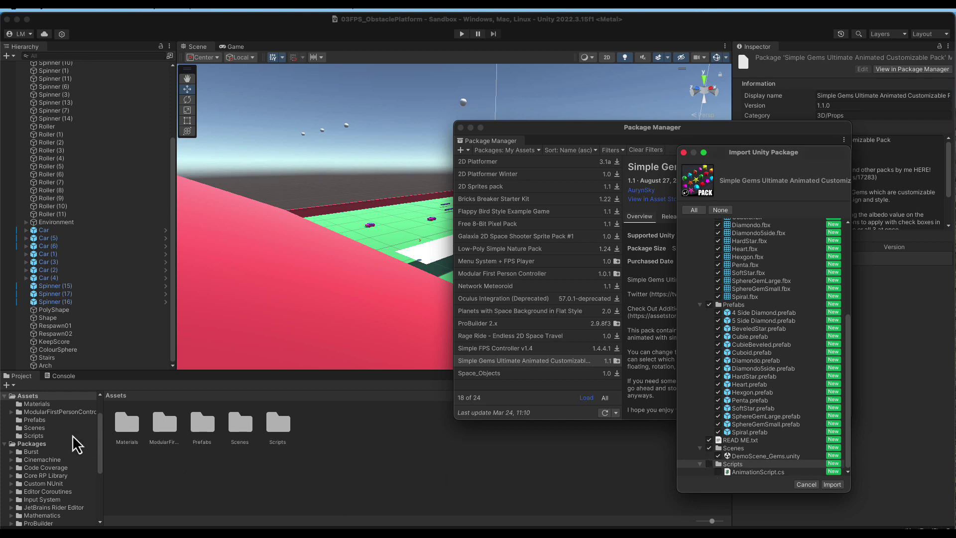
click(46, 436)
click(46, 436)
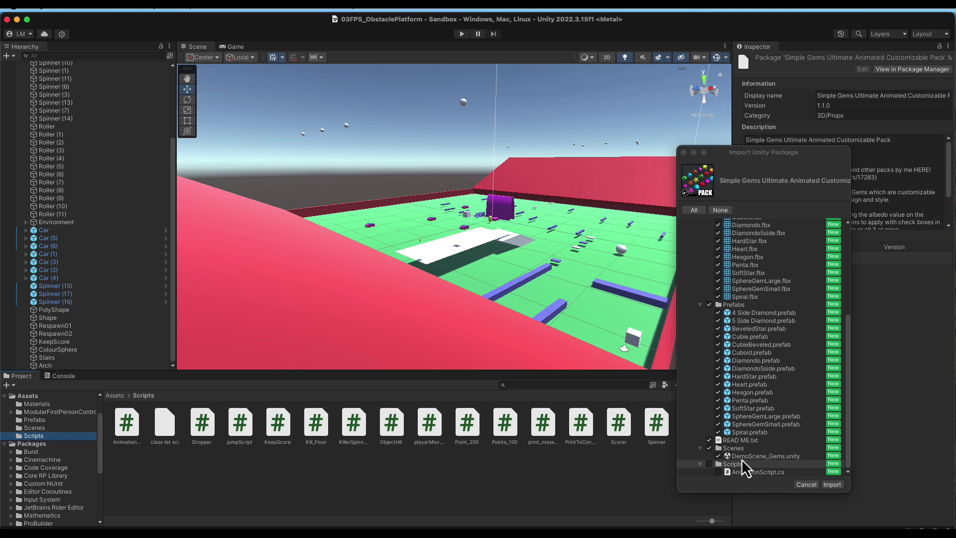
click(709, 448)
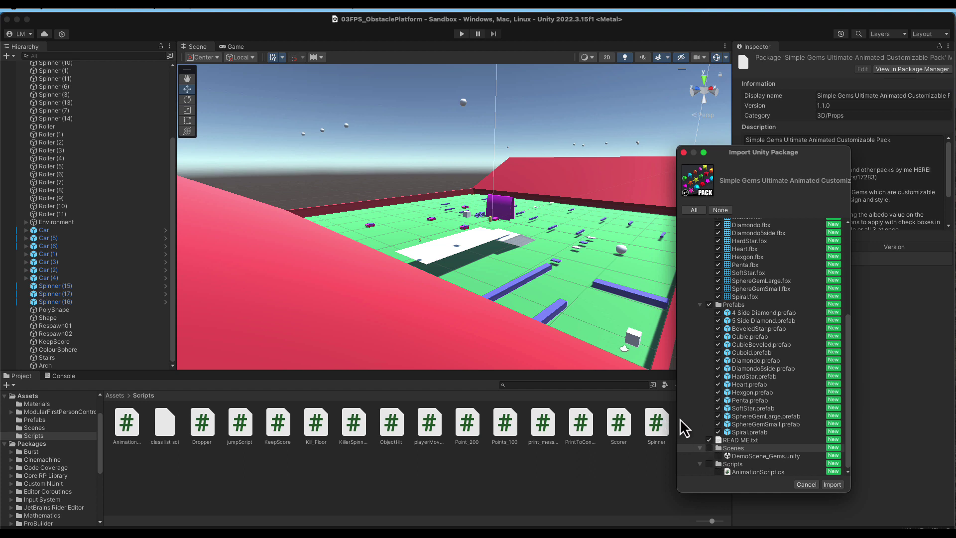
click(709, 440)
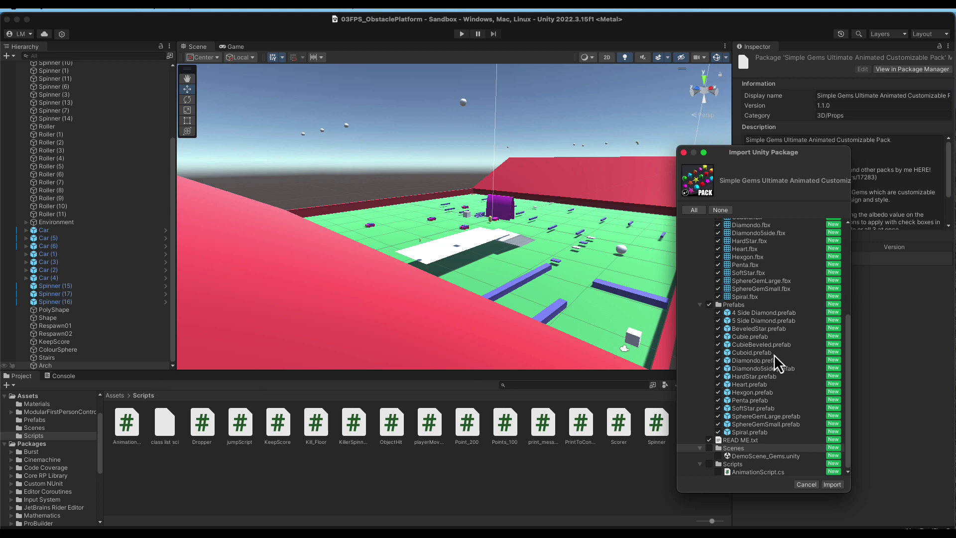
scroll(774, 356, up, 5)
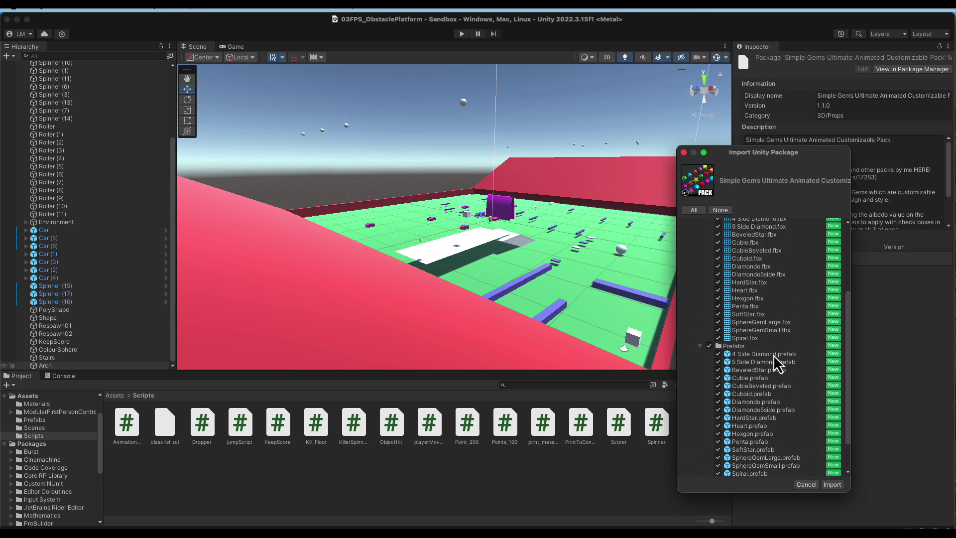
scroll(772, 354, up, 3)
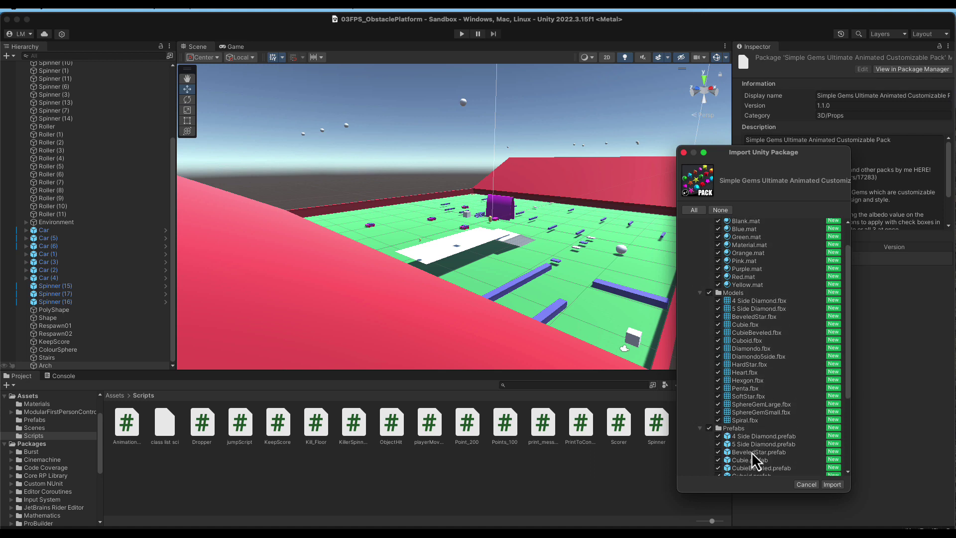
scroll(744, 368, up, 2)
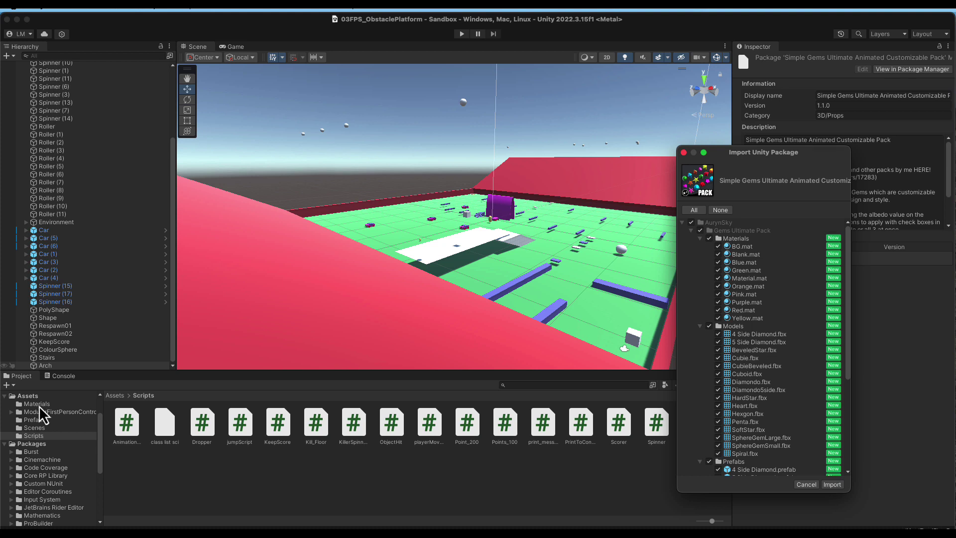
Import the chosen files and browse AurynSky > Gems Ultimate Pack's Models and Materials to the Prefabs folder.
click(832, 484)
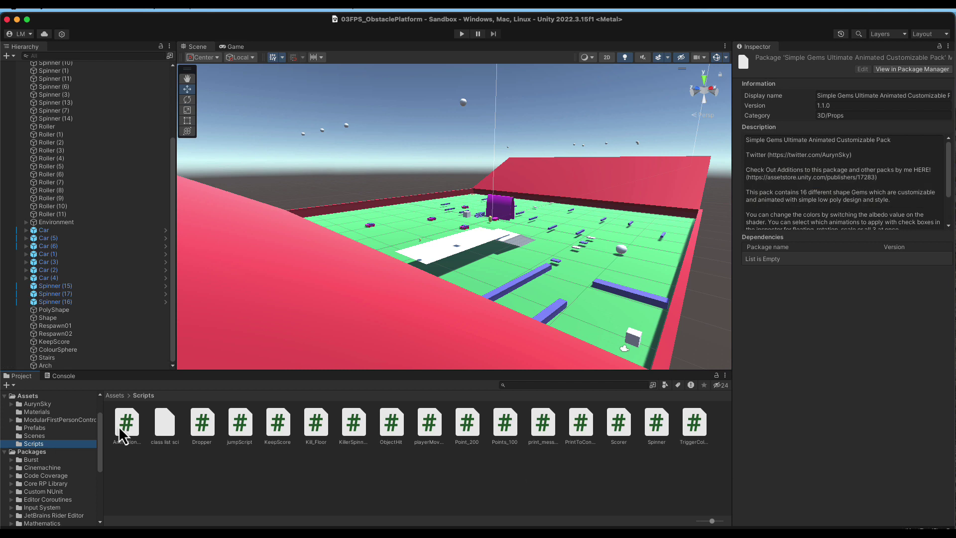
click(31, 405)
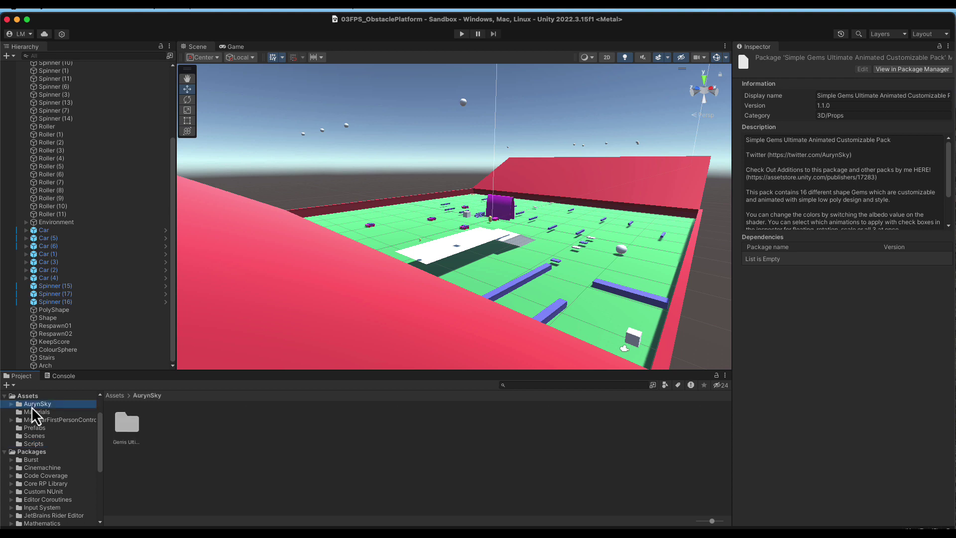
double_click(126, 431)
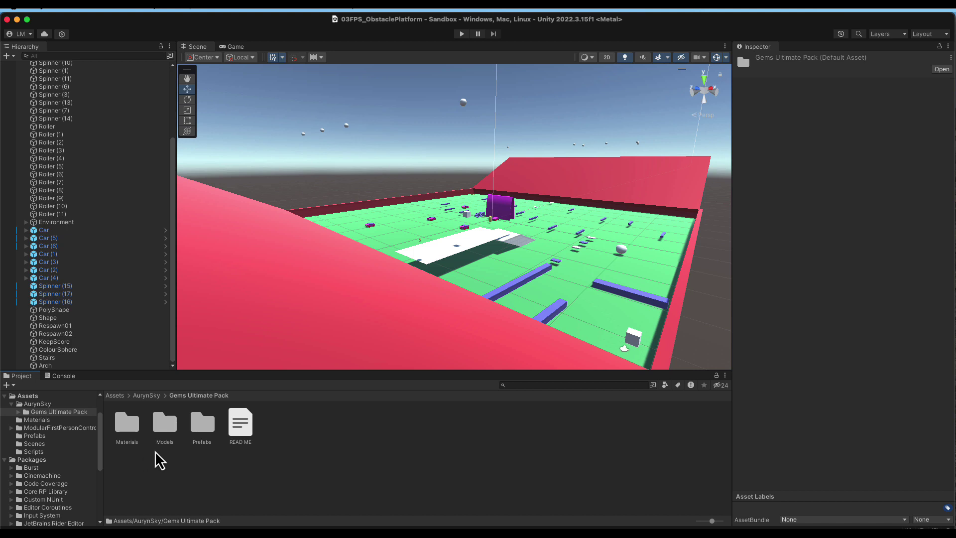
click(169, 433)
double_click(169, 434)
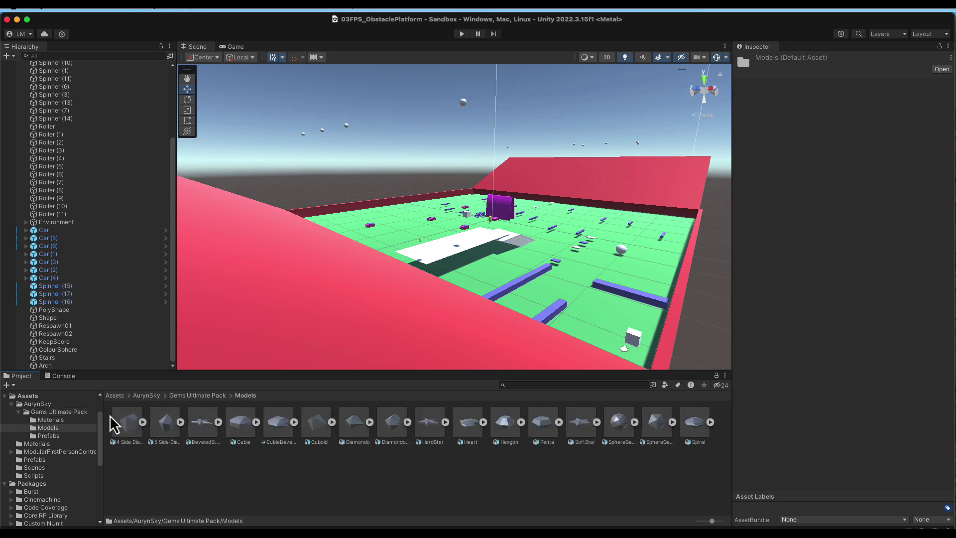
click(51, 422)
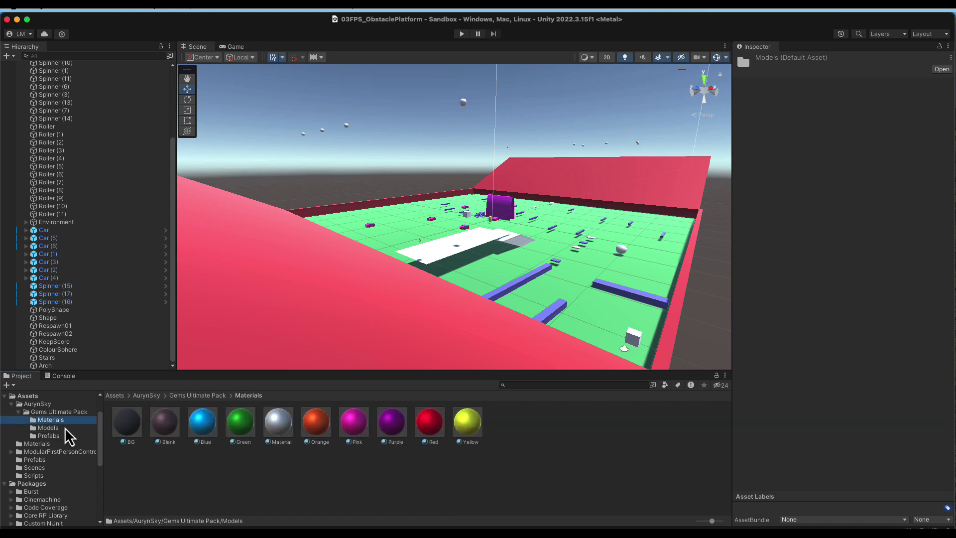
click(51, 437)
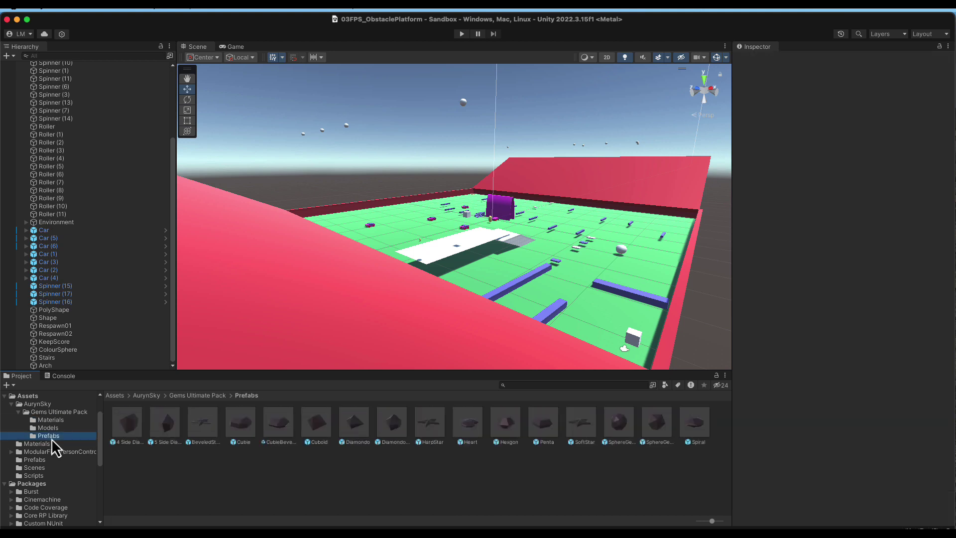
Zoom in on the scene and drop the Hexgon gem prefab onto the white platform.
scroll(558, 295, up, 10)
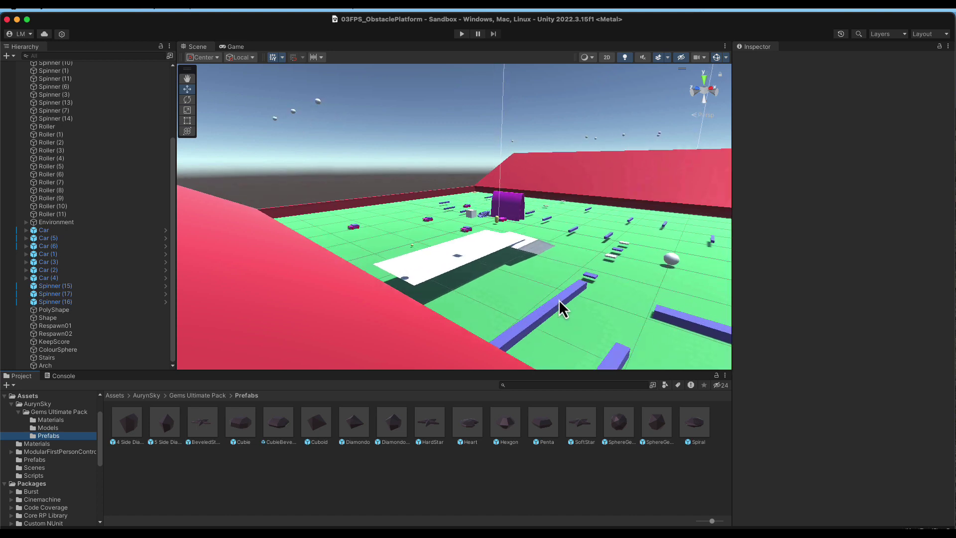
scroll(508, 296, up, 3)
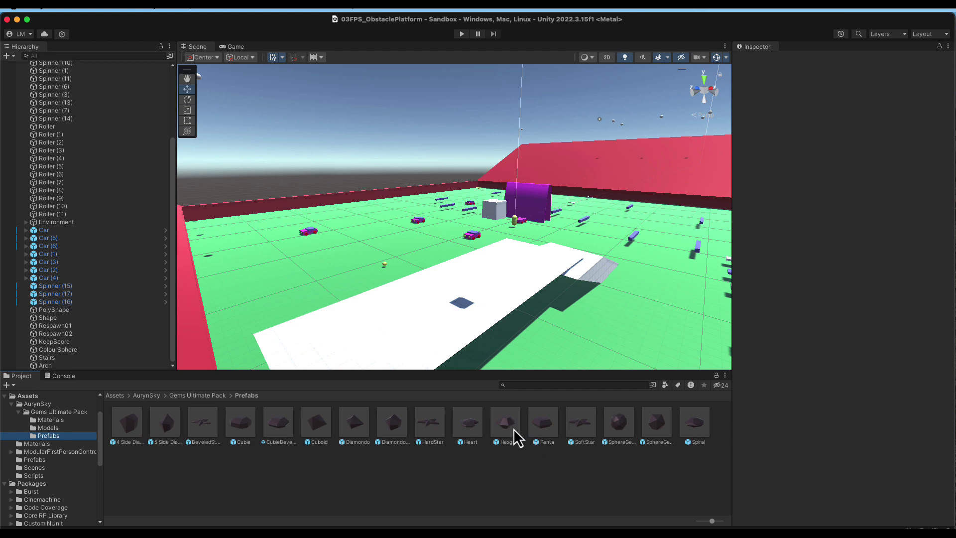
drag(512, 428, 498, 279)
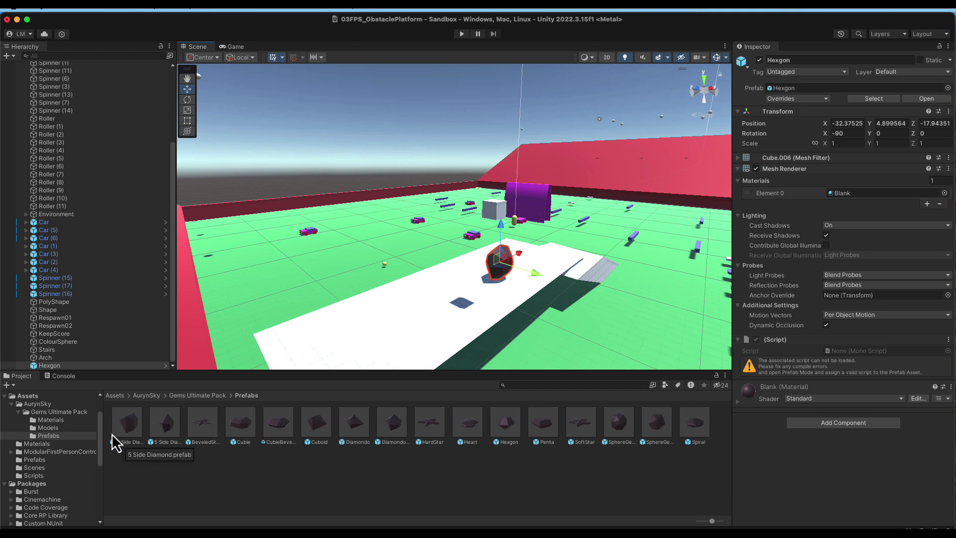
Apply the Yellow material to the Hexgon gem and run the game to test it.
click(63, 420)
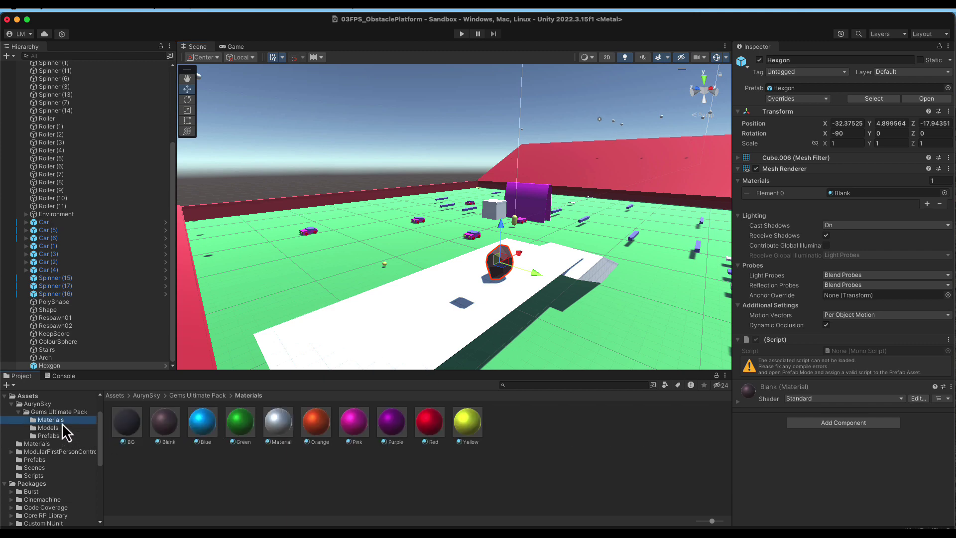
drag(456, 432, 494, 258)
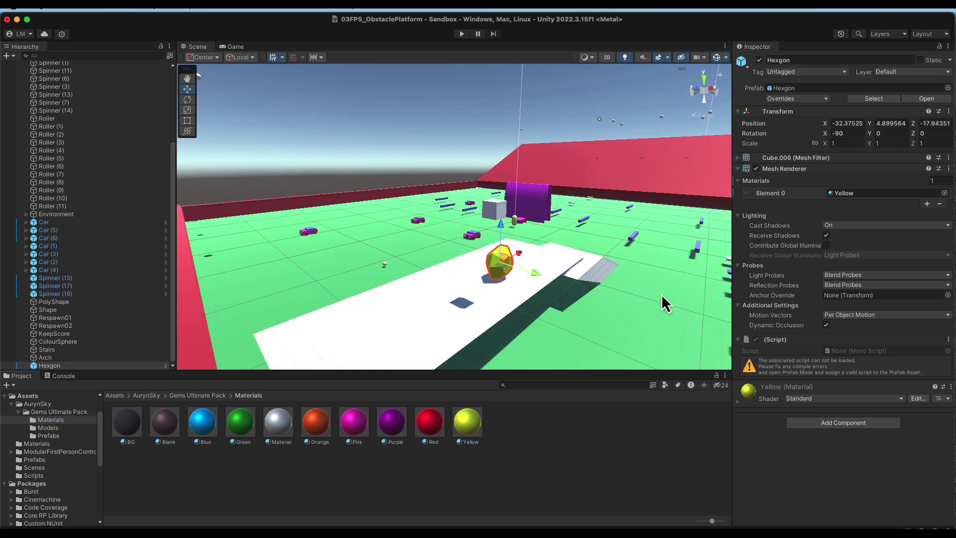
click(462, 38)
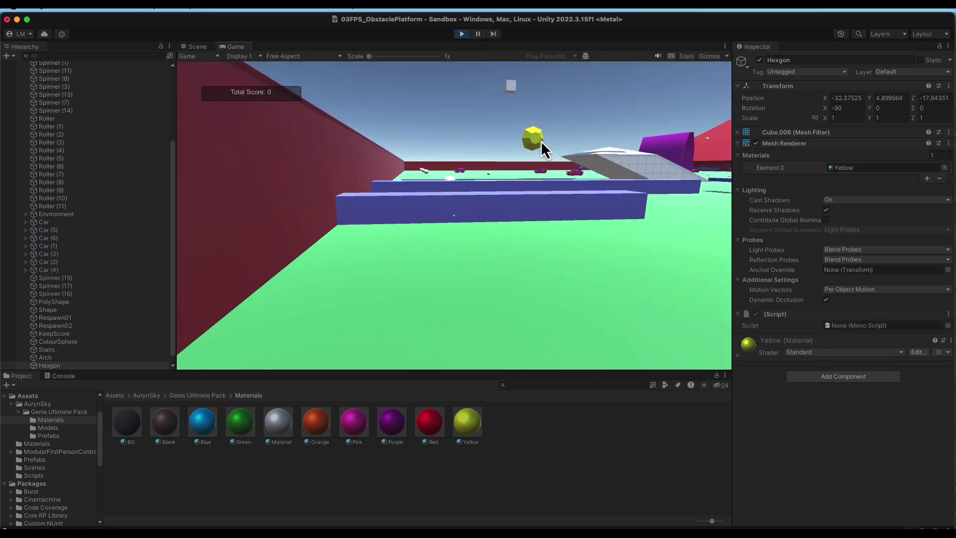
click(462, 34)
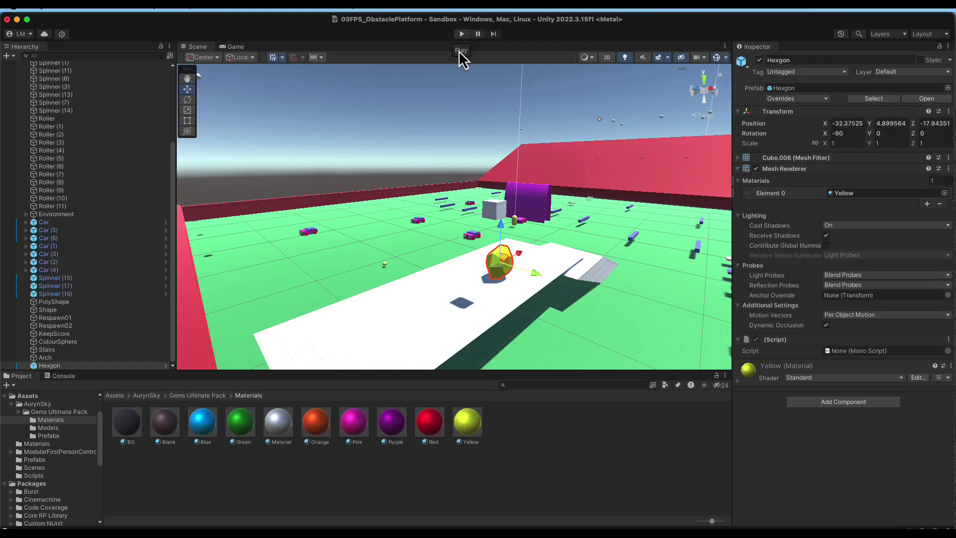